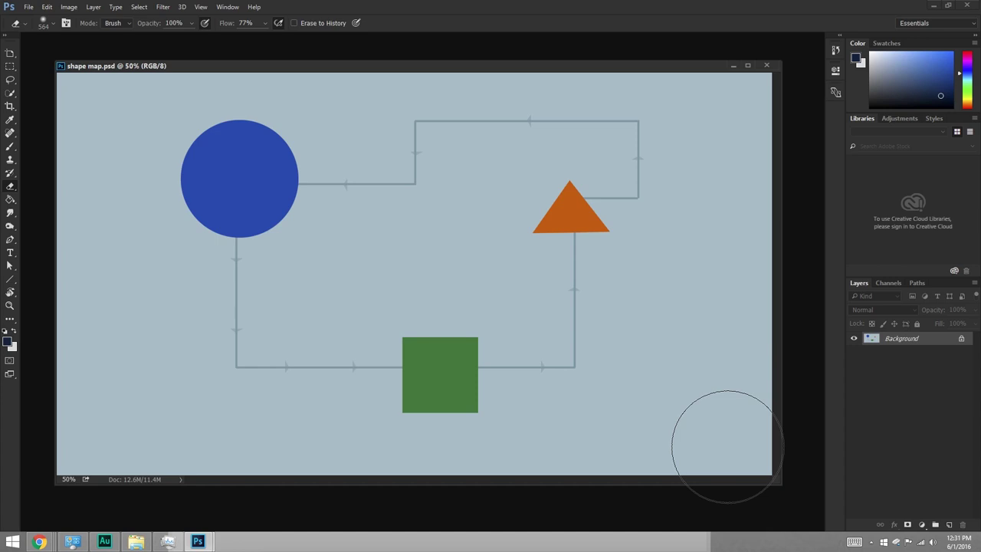
Step: Save the current layout as a new workspace named with the artist's first name
click(937, 24)
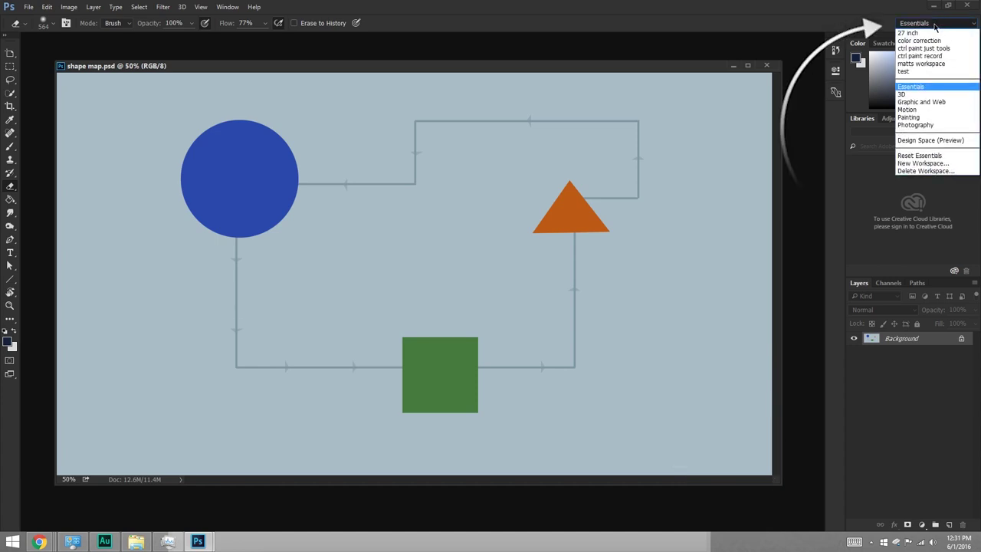
click(929, 164)
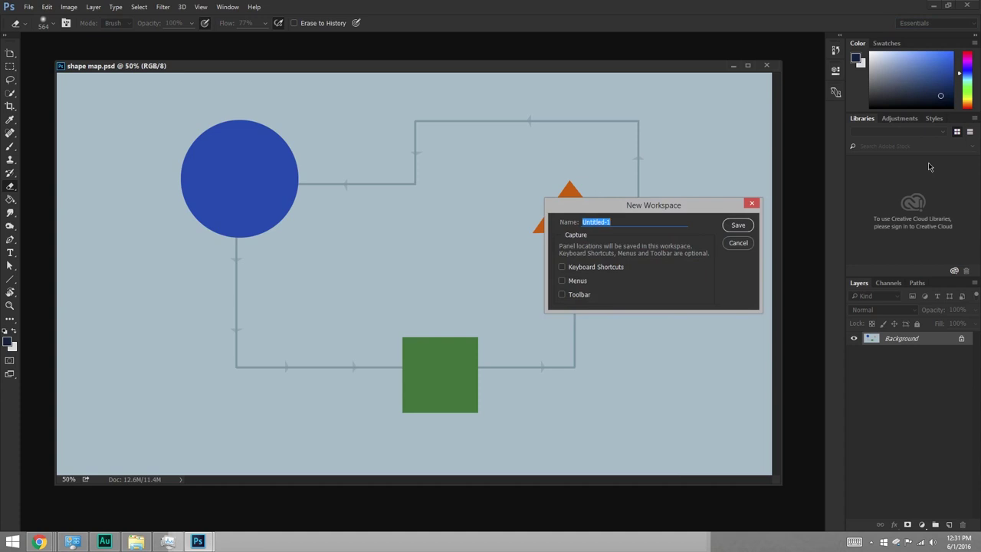
text(matt)
click(738, 224)
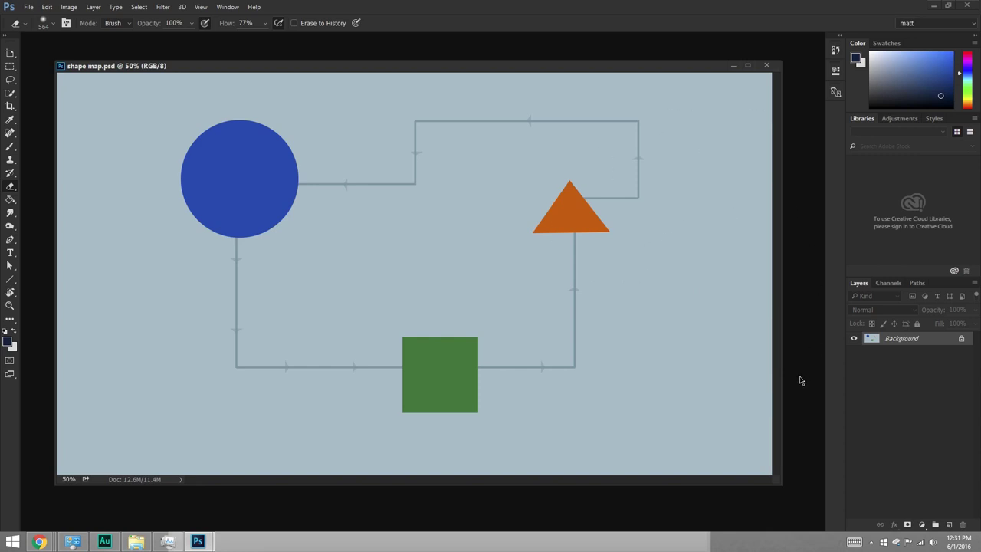
Step: Detach and close all panel groups, including Libraries and the toolbar, and shift the document window toward the middle of the workspace
drag(915, 35, 622, 40)
drag(564, 128, 399, 153)
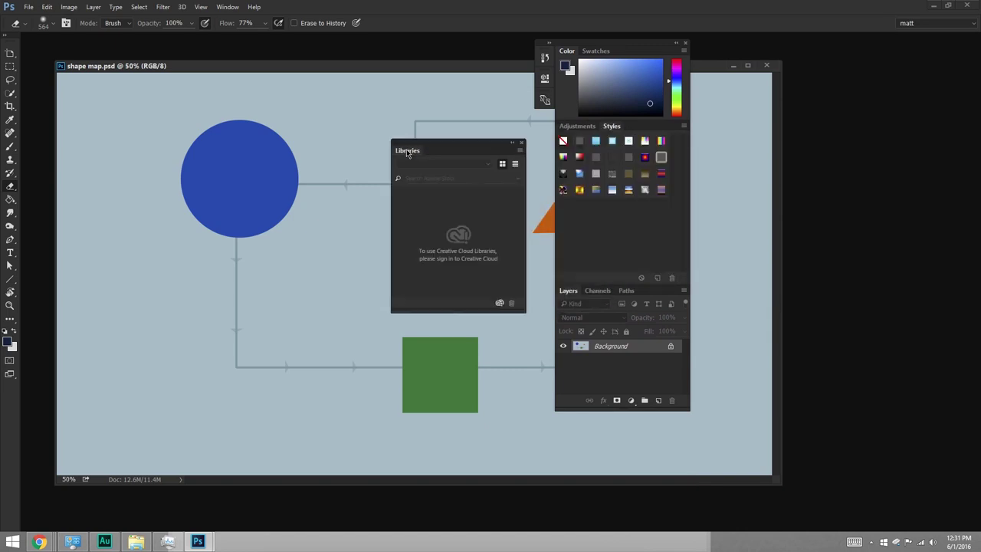
click(522, 144)
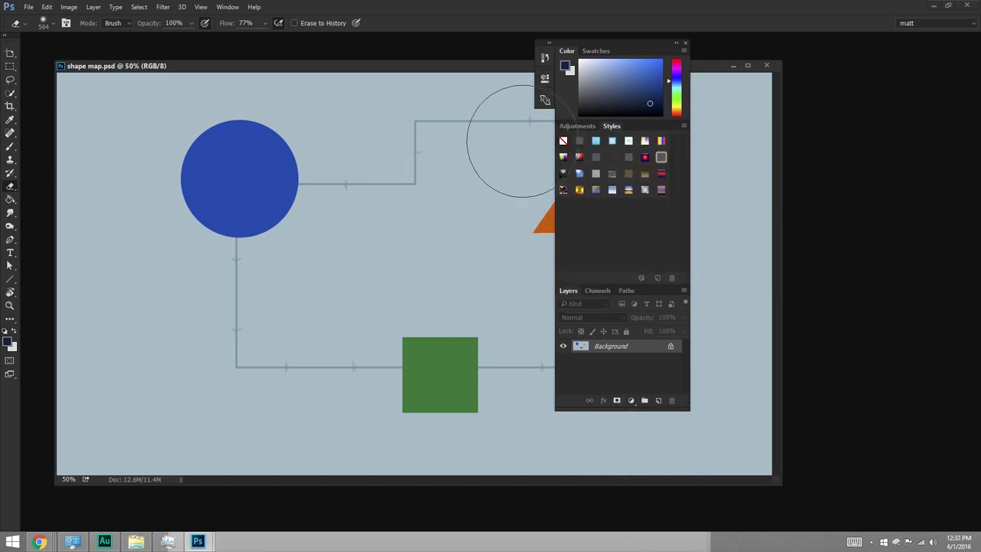
click(686, 46)
drag(17, 41, 868, 79)
click(867, 78)
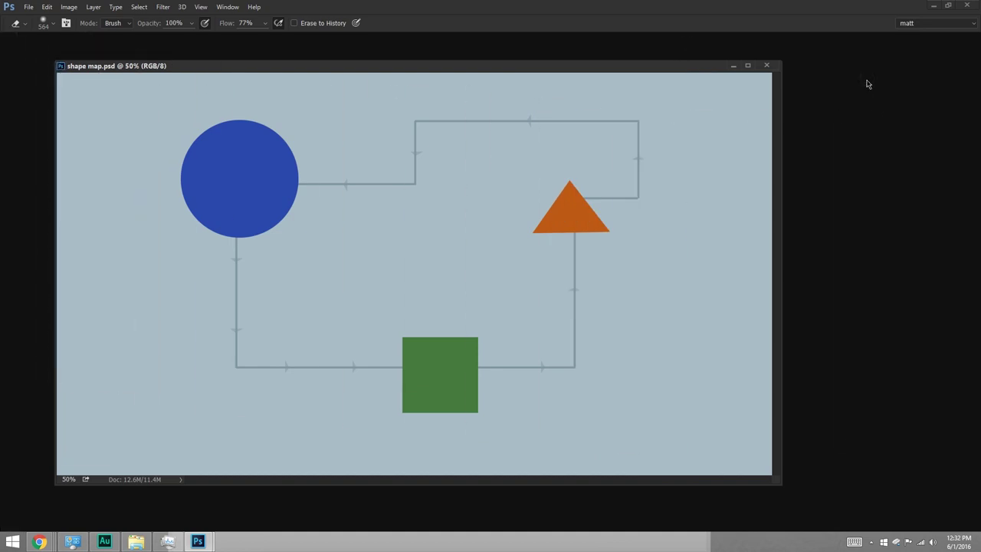
drag(652, 67, 738, 72)
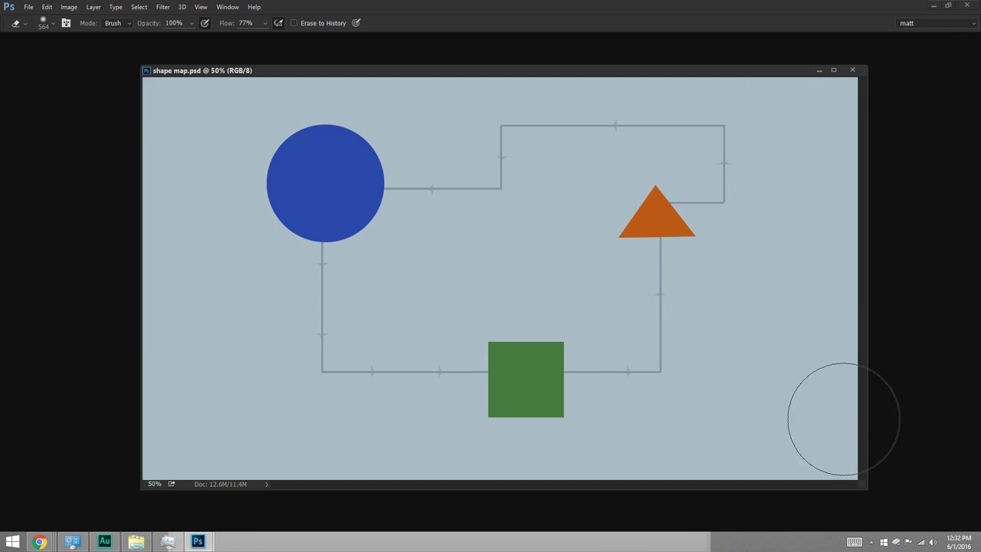
Step: Set the interface color theme to the lightest option in the Interface preferences
click(48, 8)
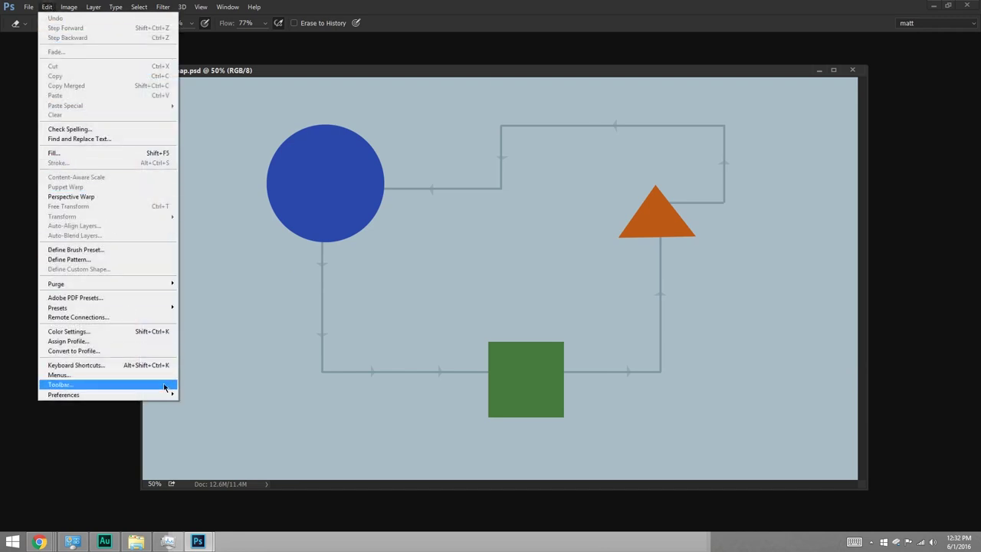
mouse_move(163, 398)
click(248, 235)
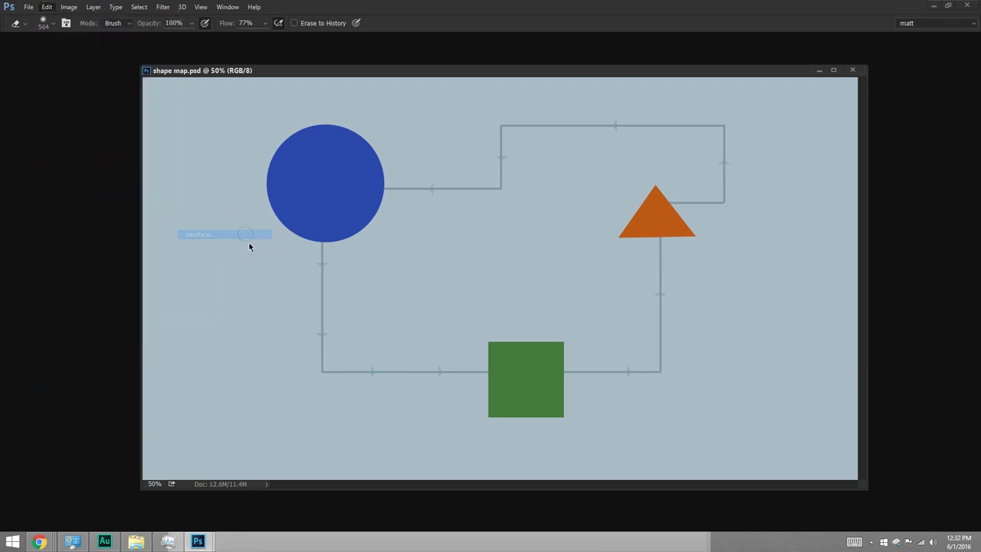
click(463, 114)
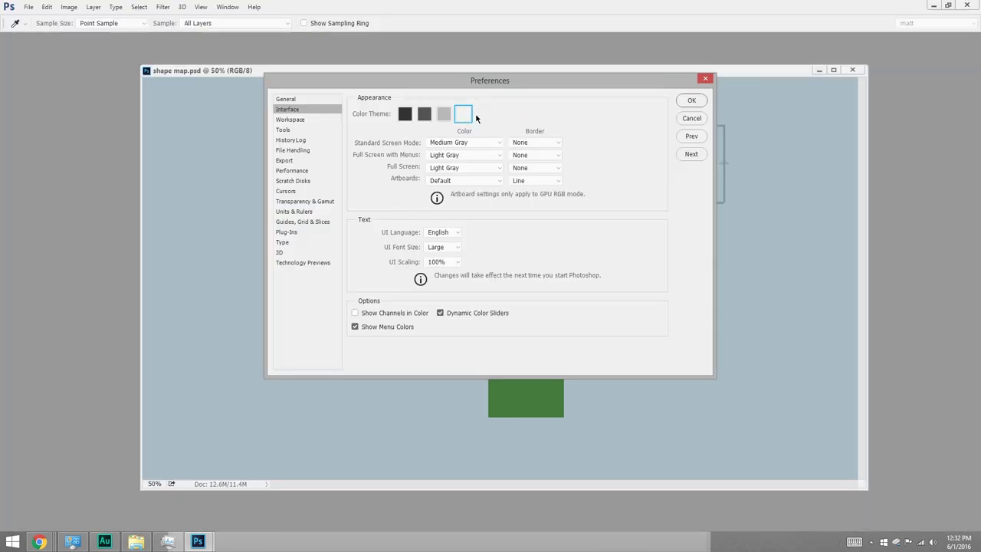
click(692, 100)
key(e)
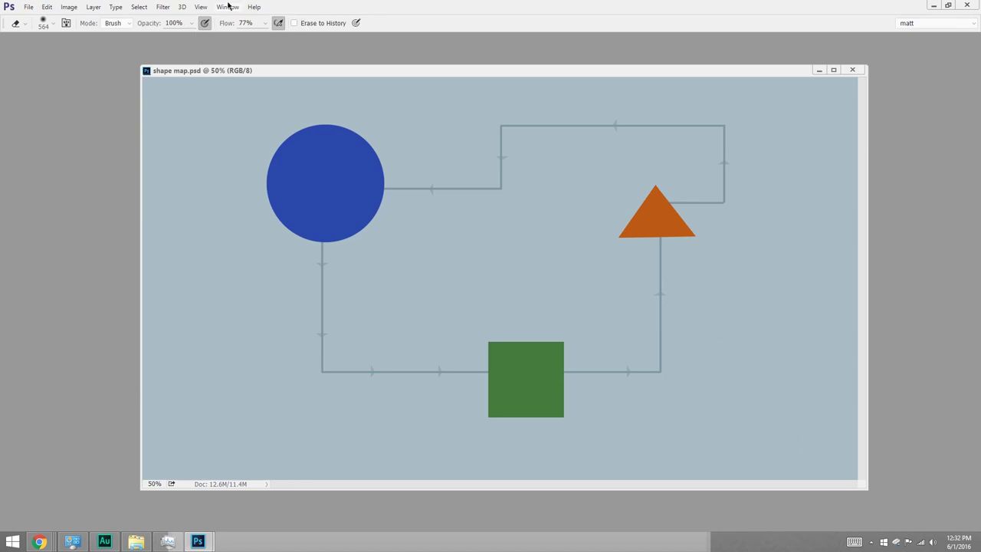
Step: Show the Tools panel again and place it beside the document window, clear of the canvas
click(228, 7)
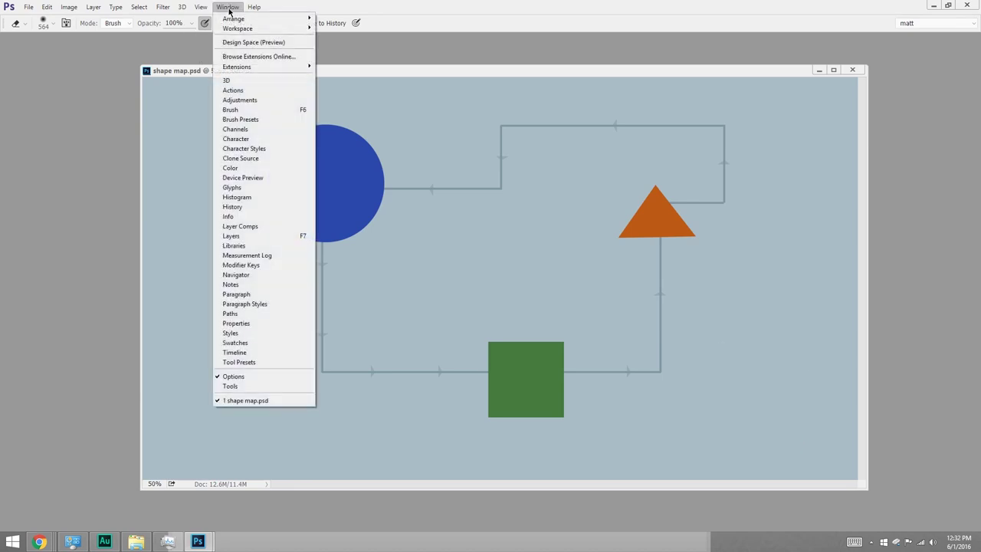
click(268, 389)
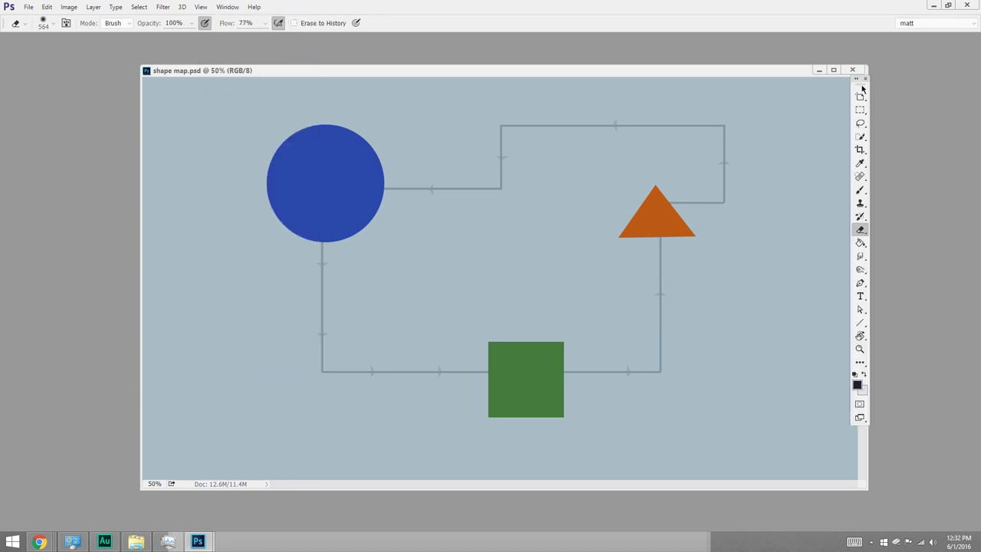
drag(864, 77, 920, 80)
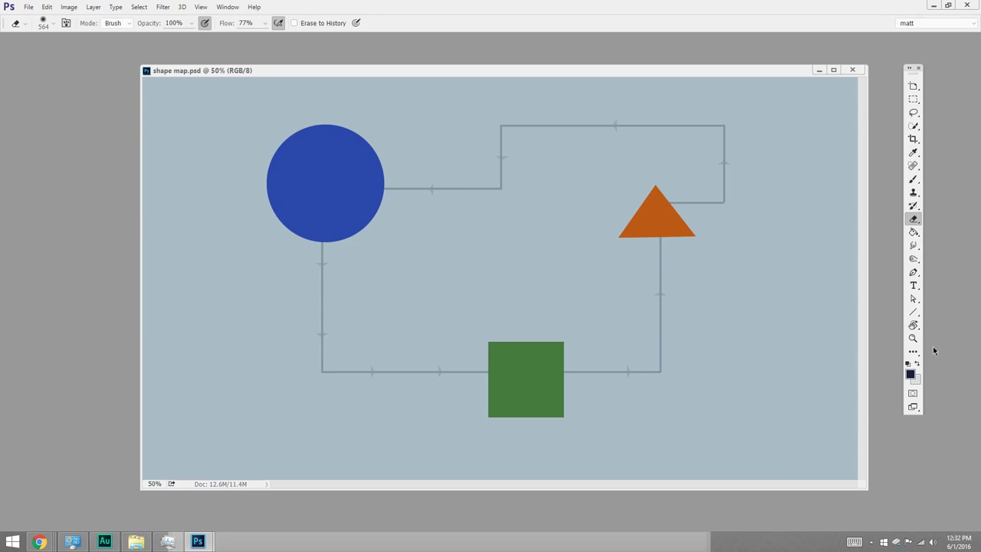
Step: Draw a rectangular marquee selection over the orange triangle and deselect it
click(913, 100)
drag(634, 156, 792, 285)
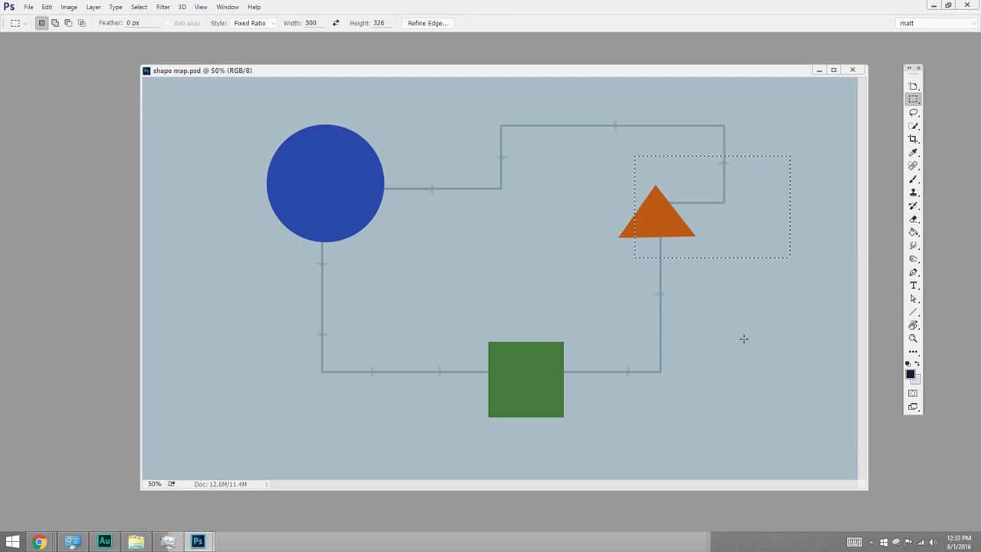
click(818, 198)
Step: Cycle through the screen modes, ending in full screen mode with menu bar, and move the toolbar slightly closer to the canvas
click(912, 409)
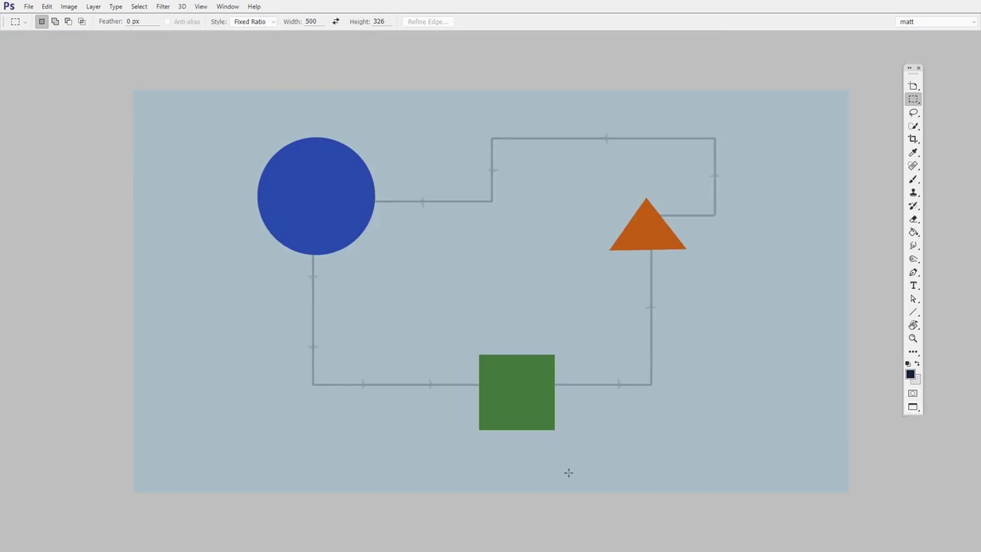
mouse_move(913, 79)
mouse_down()
mouse_move(796, 54)
mouse_move(886, 95)
mouse_move(903, 90)
mouse_up()
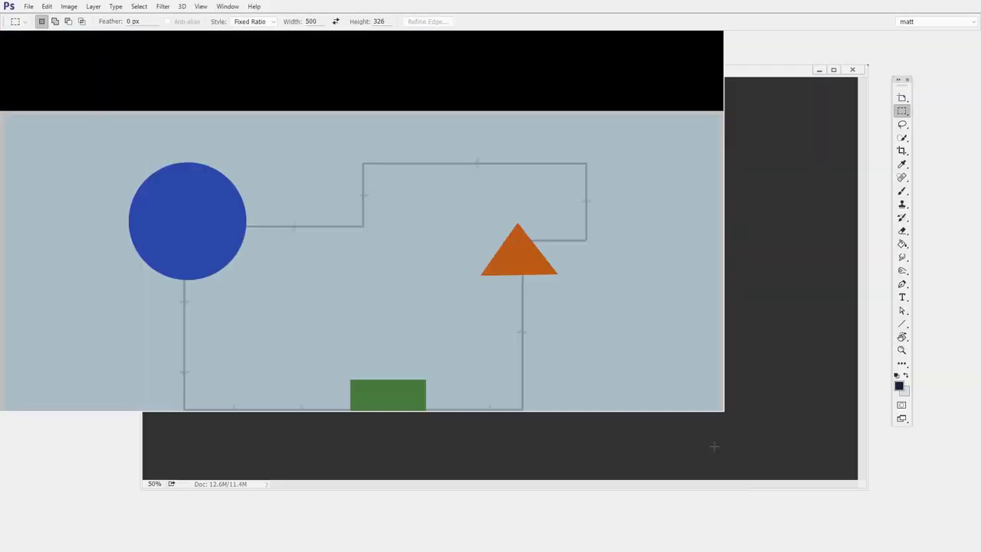
key(f)
key(f)
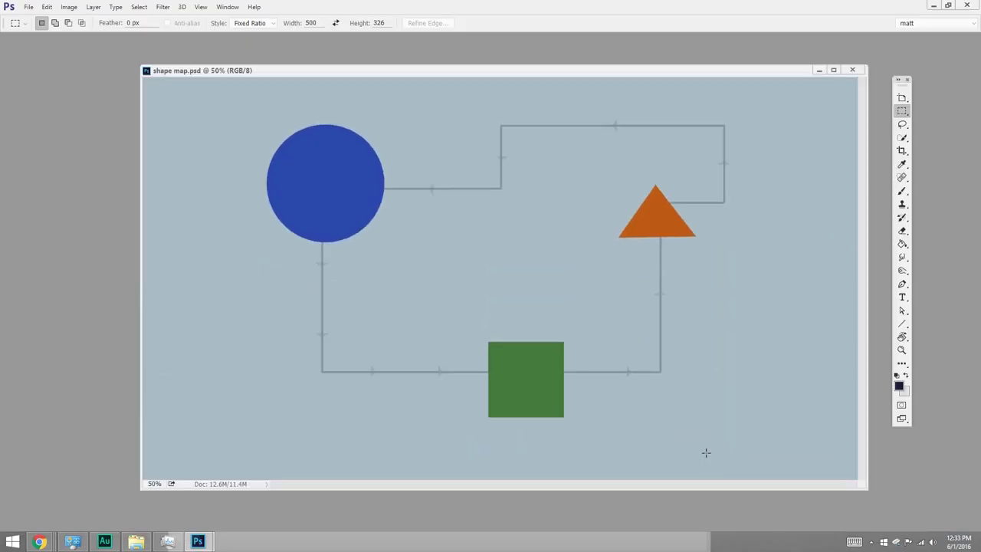
key(f)
key(f)
key(f)
key(f)
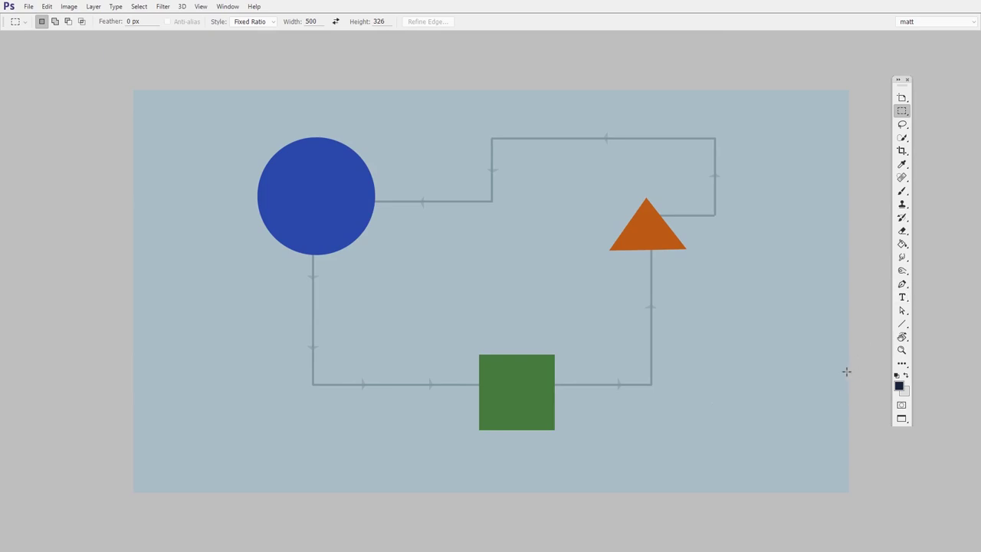
Step: Pan the canvas around the workspace with the Hand tool
click(902, 337)
click(917, 338)
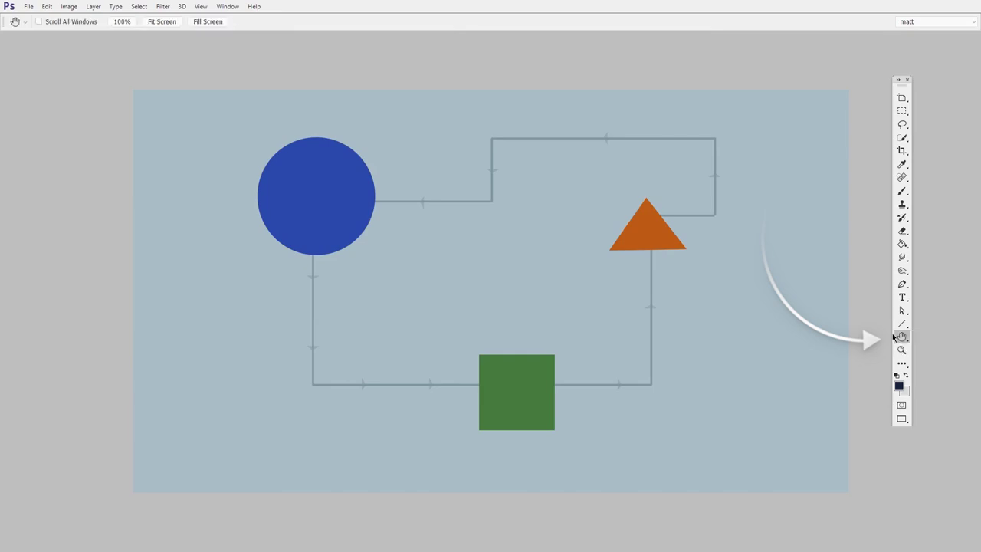
drag(587, 300, 662, 386)
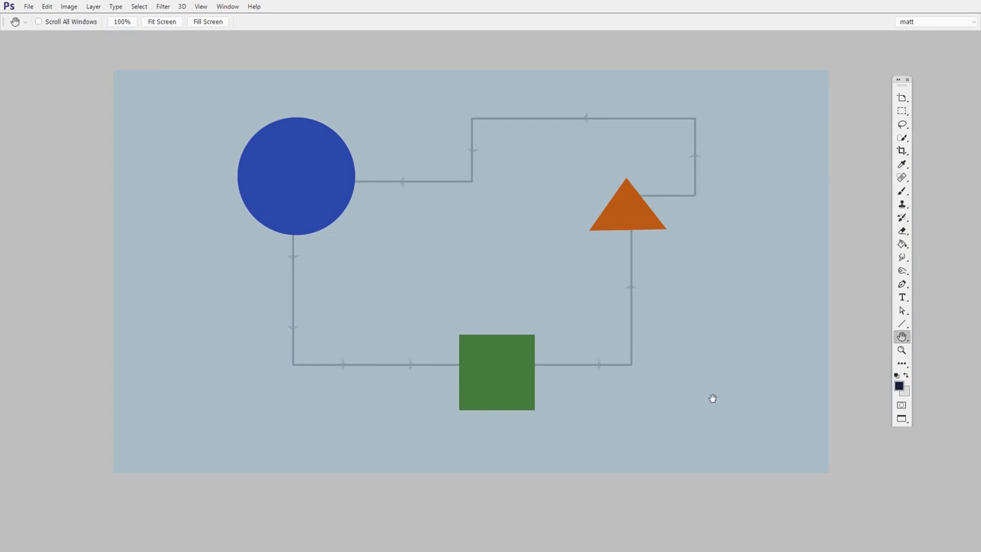
Step: Draw a rectangular marquee above the orange triangle, pan the canvas while the marquee tool stays active, and deselect
click(901, 112)
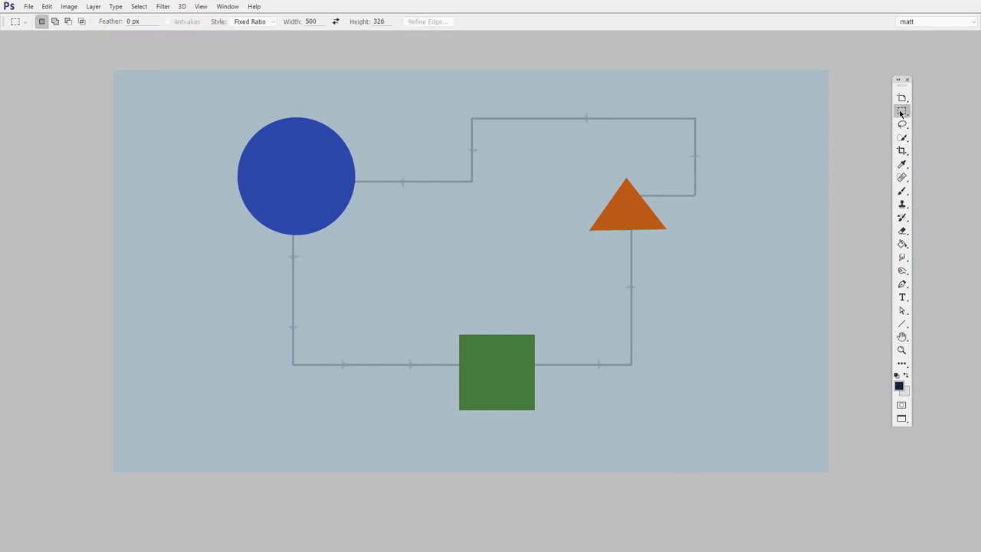
drag(605, 98, 698, 280)
drag(657, 223, 610, 227)
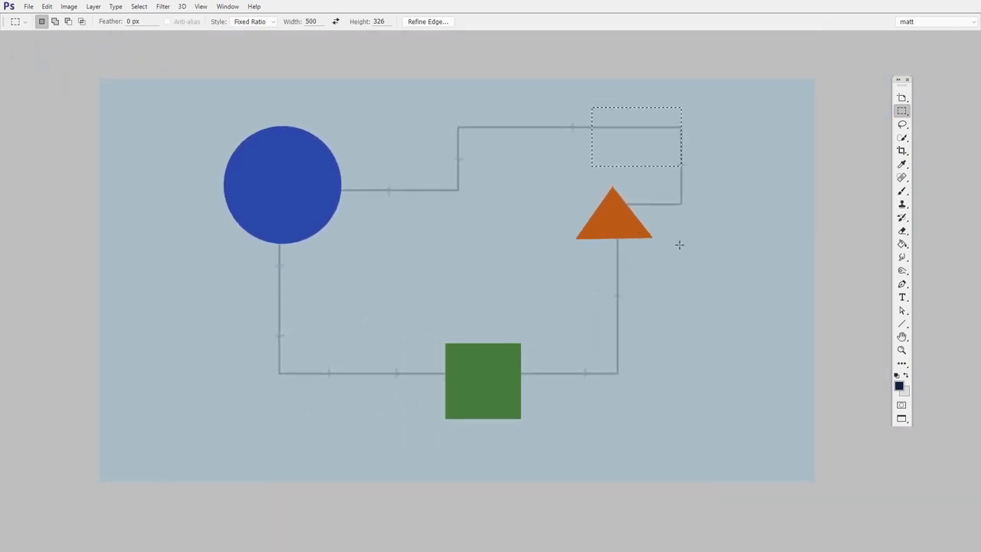
click(680, 265)
drag(447, 340, 436, 291)
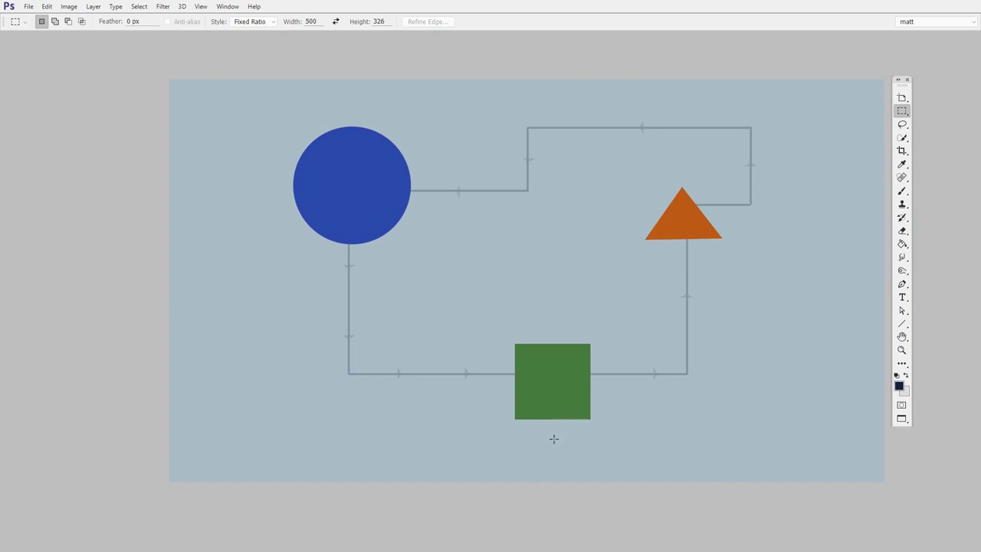
Step: Zoom in and out around the blue circle using the Zoom tool with Scrubby Zoom
click(901, 350)
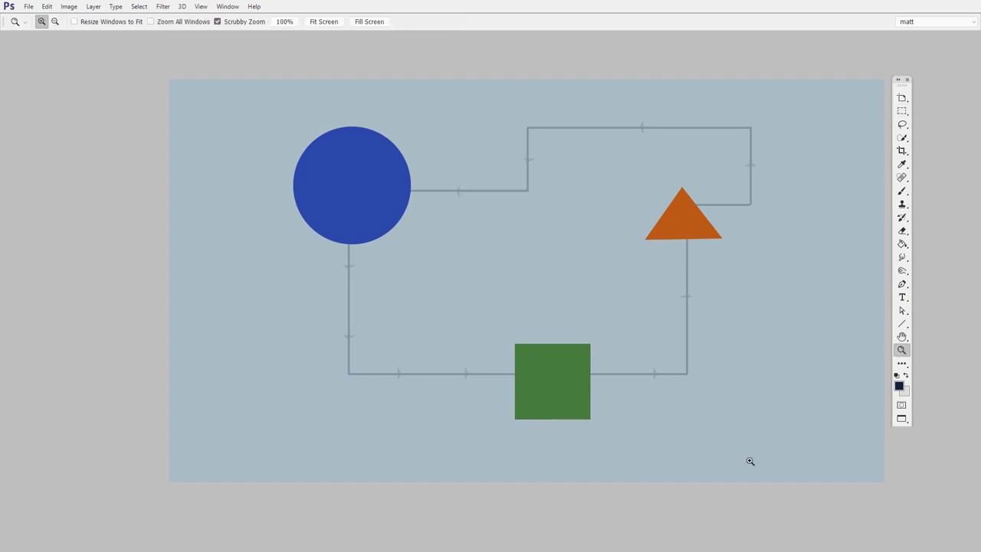
drag(355, 267, 383, 263)
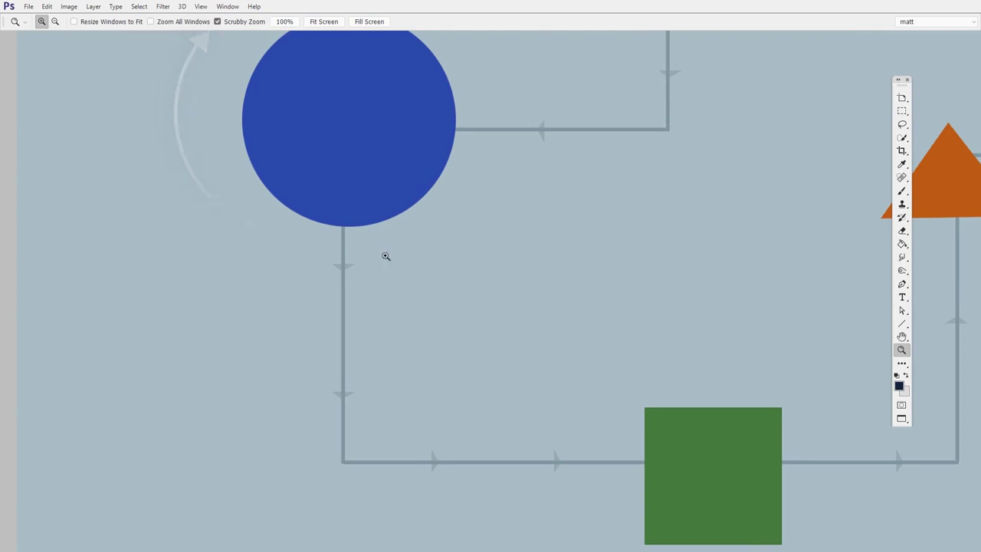
drag(438, 289, 427, 288)
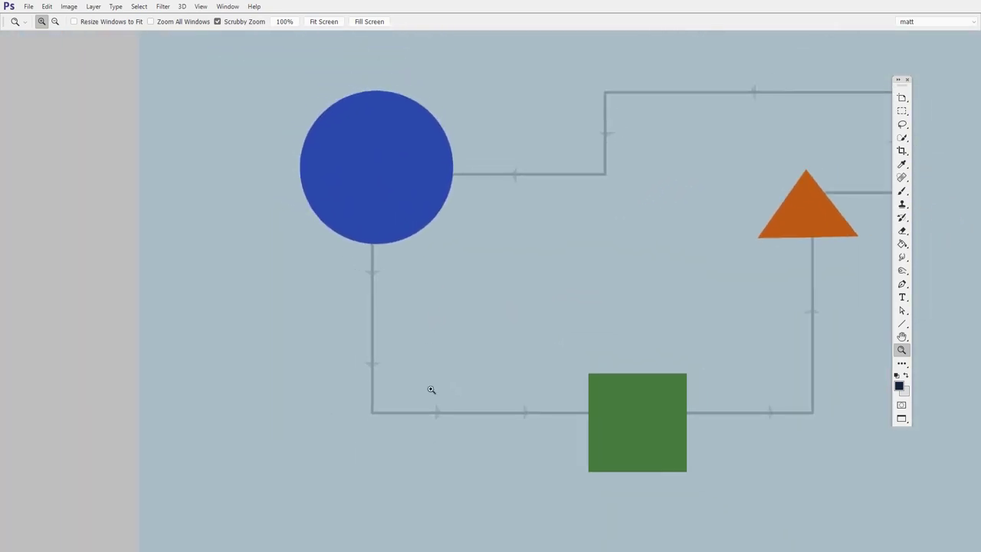
drag(410, 211, 453, 276)
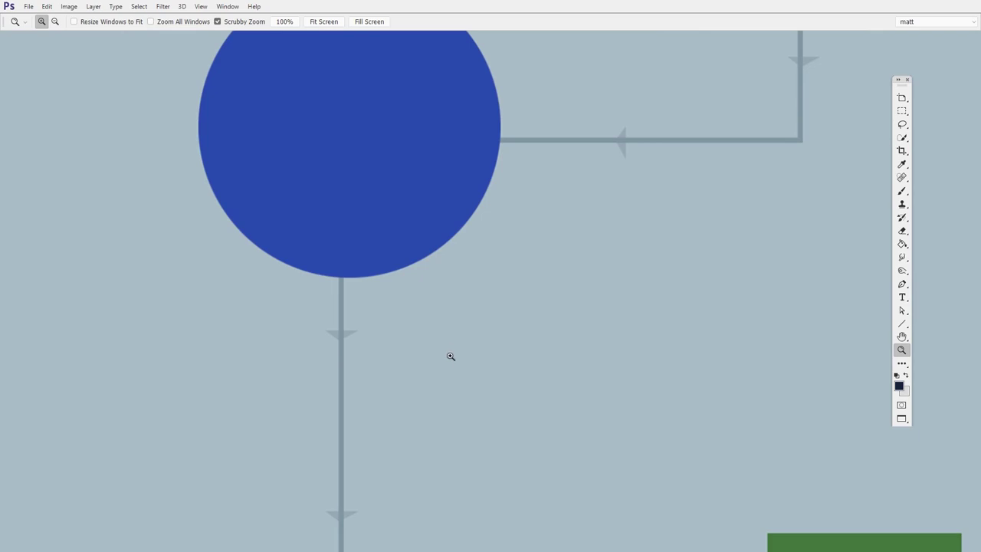
click(457, 223)
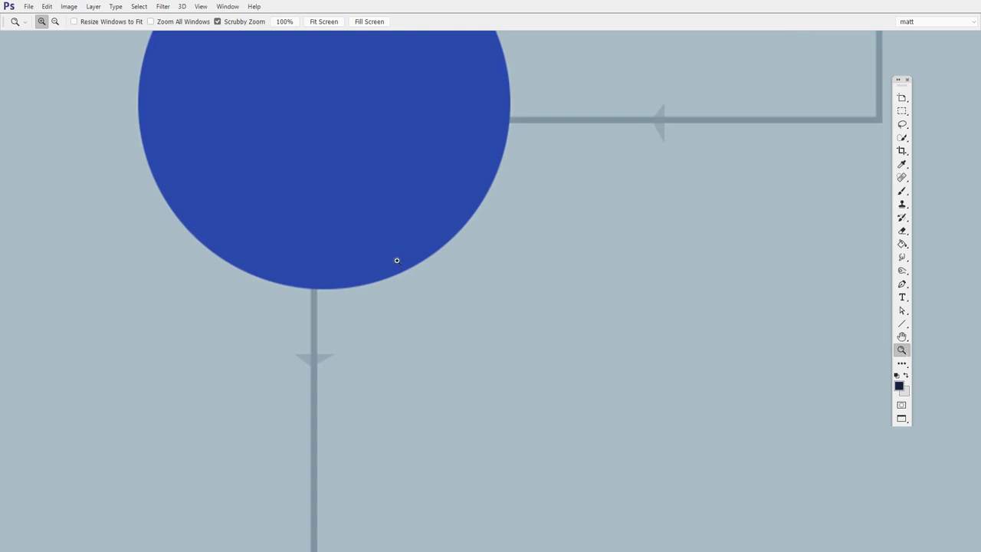
Step: Follow the arrow path from the blue circle past the green square to the orange triangle by panning and zooming
drag(386, 445, 411, 86)
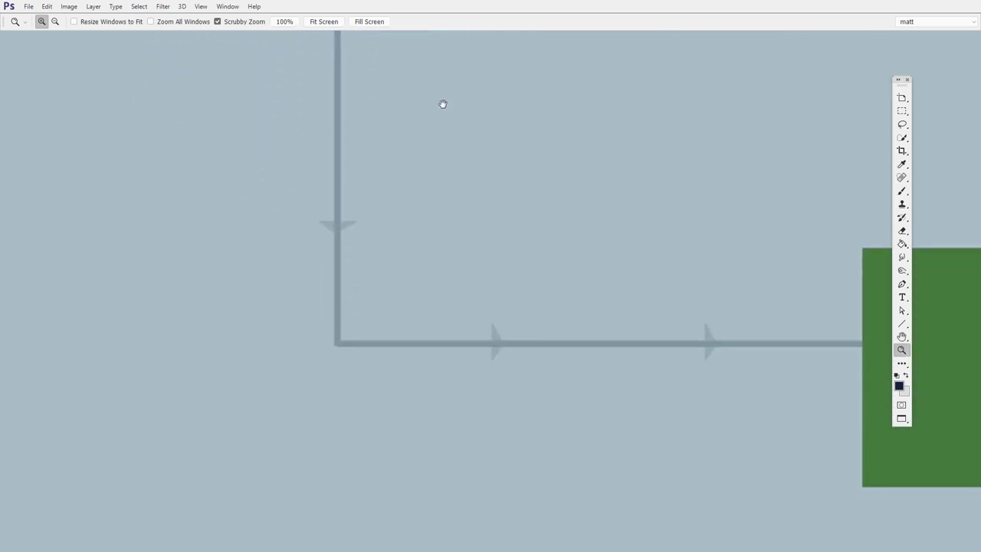
drag(665, 328, 575, 317)
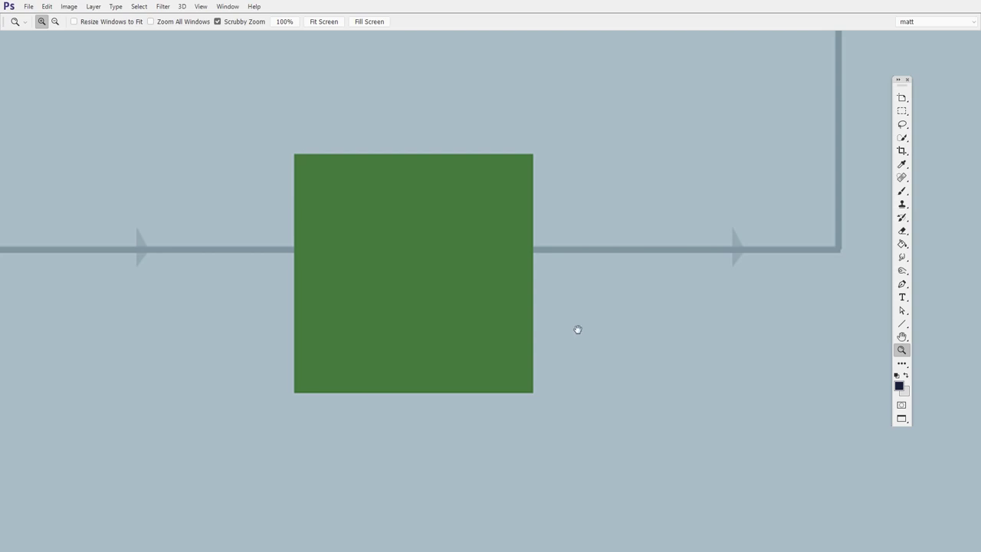
drag(830, 278, 506, 292)
drag(573, 106, 554, 359)
alt+click(576, 293)
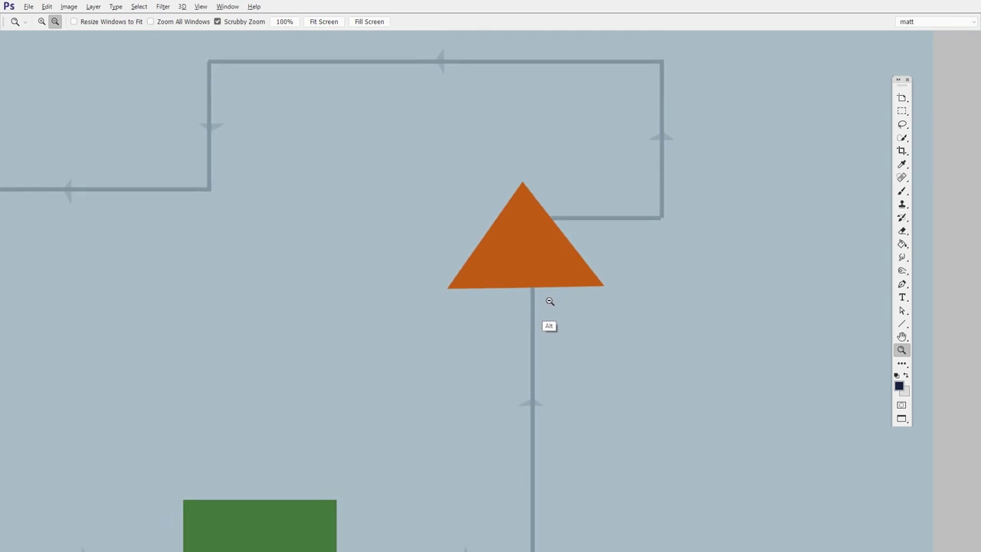
drag(573, 291, 551, 332)
drag(590, 222, 613, 318)
drag(613, 246, 647, 251)
Step: Pan and zoom along the arrow path between the shapes in full screen mode without menus, and zoom out to the whole canvas
drag(545, 188, 582, 269)
mouse_move(369, 302)
mouse_down()
mouse_move(531, 291)
mouse_move(781, 306)
mouse_up()
drag(274, 335, 657, 322)
drag(404, 382, 591, 347)
drag(549, 405, 535, 154)
mouse_move(408, 344)
mouse_down()
mouse_move(580, 316)
mouse_move(714, 325)
mouse_move(660, 341)
mouse_up()
drag(355, 348, 636, 348)
drag(609, 366, 655, 358)
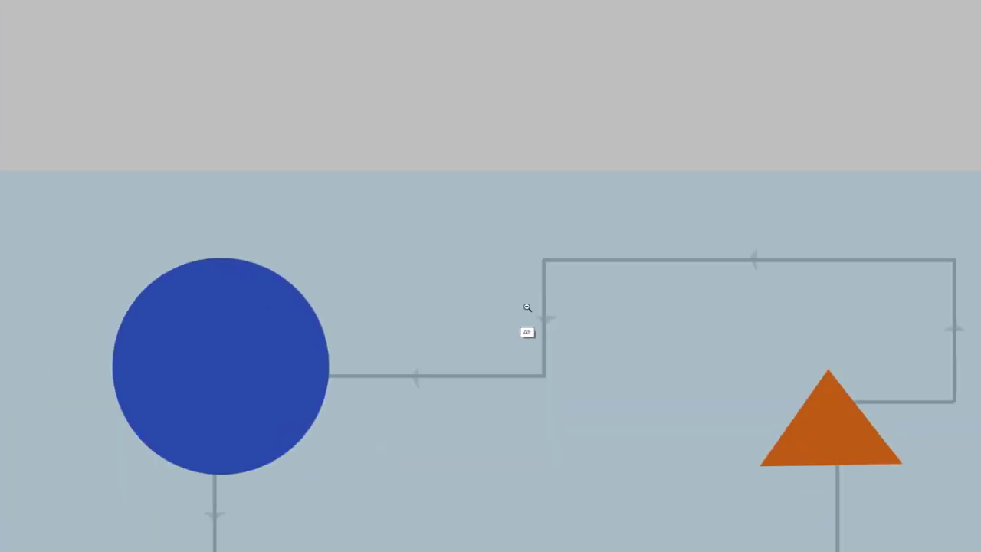
drag(527, 307, 515, 309)
drag(547, 387, 600, 284)
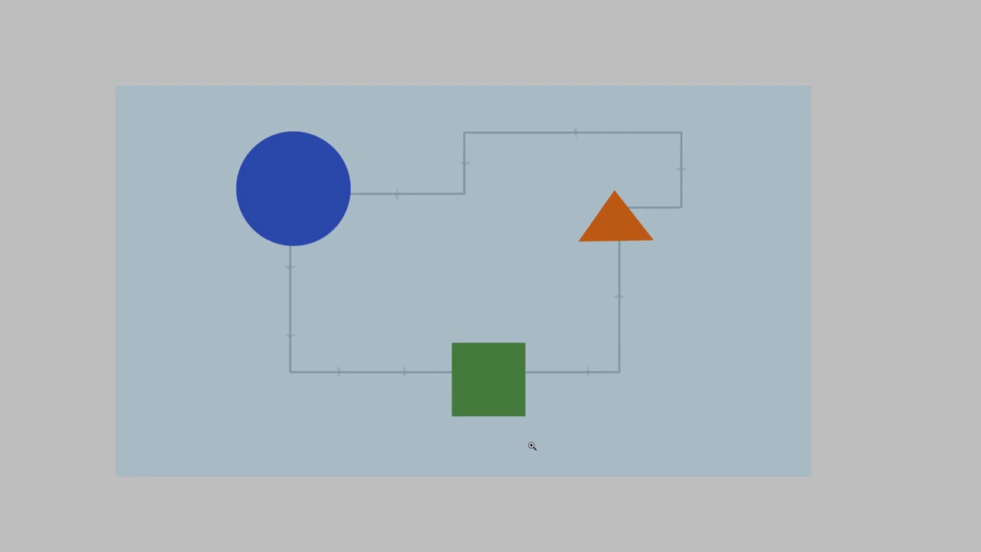
Step: Return to full screen mode with menu bar and move the toolbar slightly farther from the canvas
key(f)
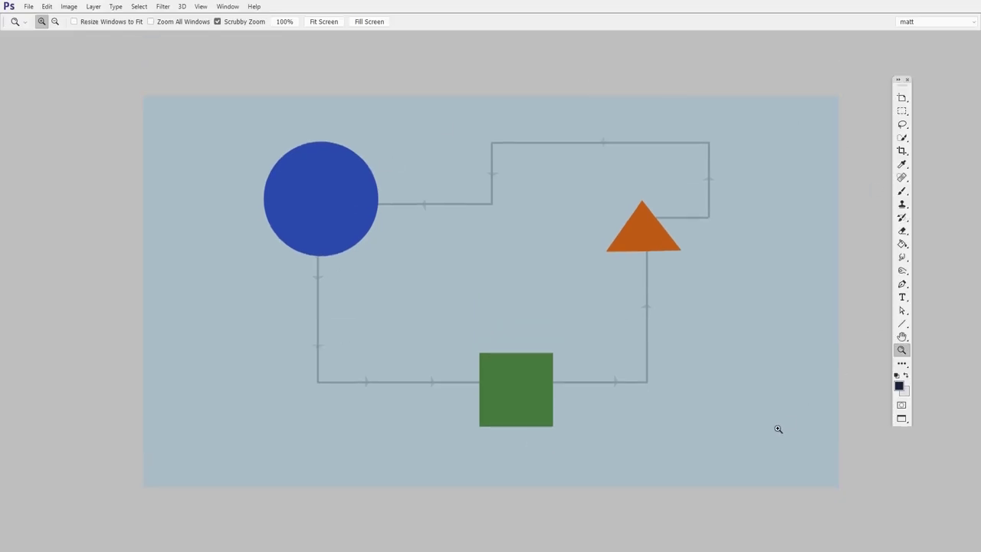
key(f)
key(f)
drag(911, 86, 922, 90)
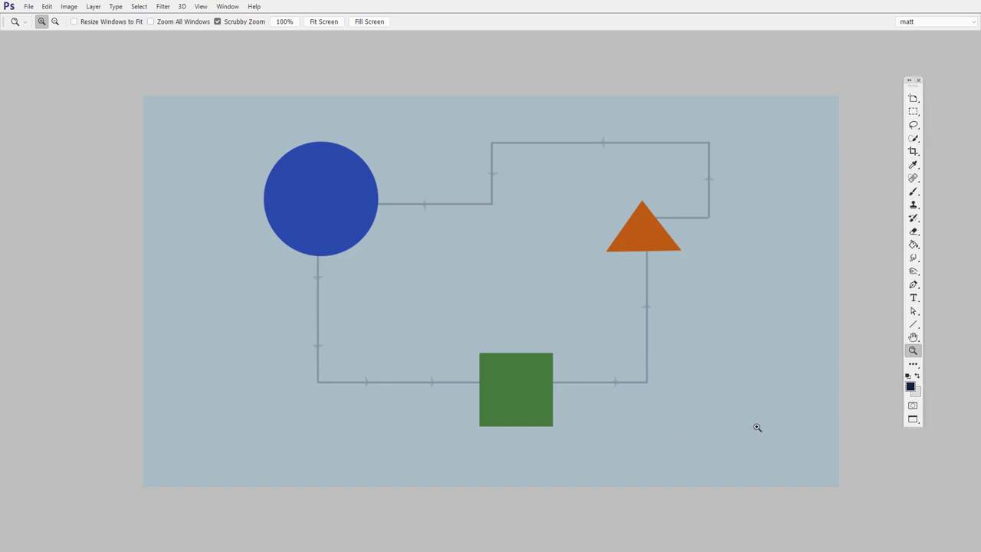